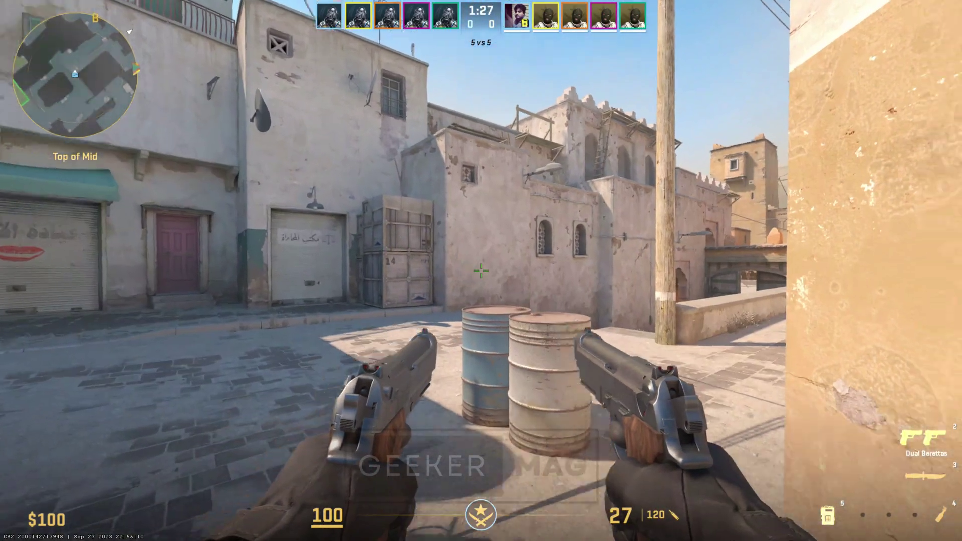
pyautogui.press('w')
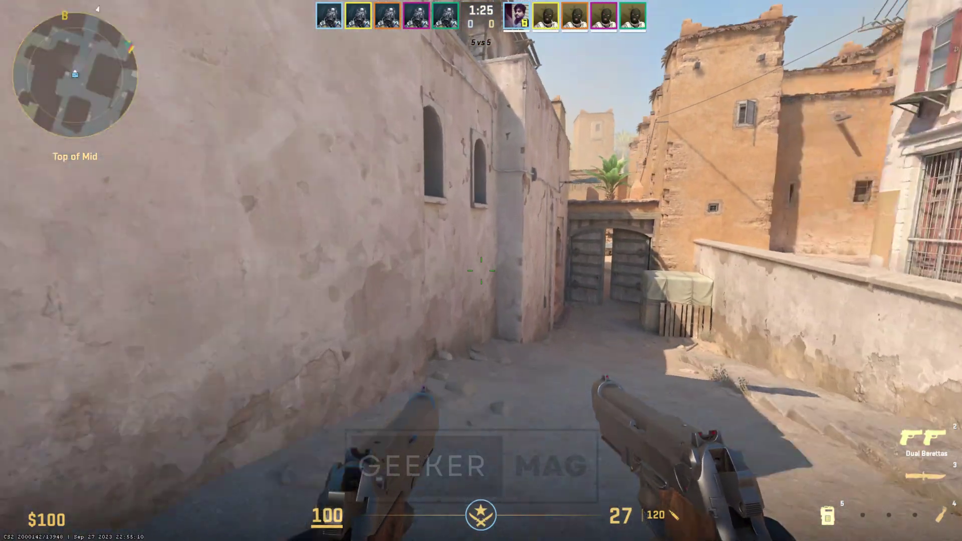
pyautogui.press('w')
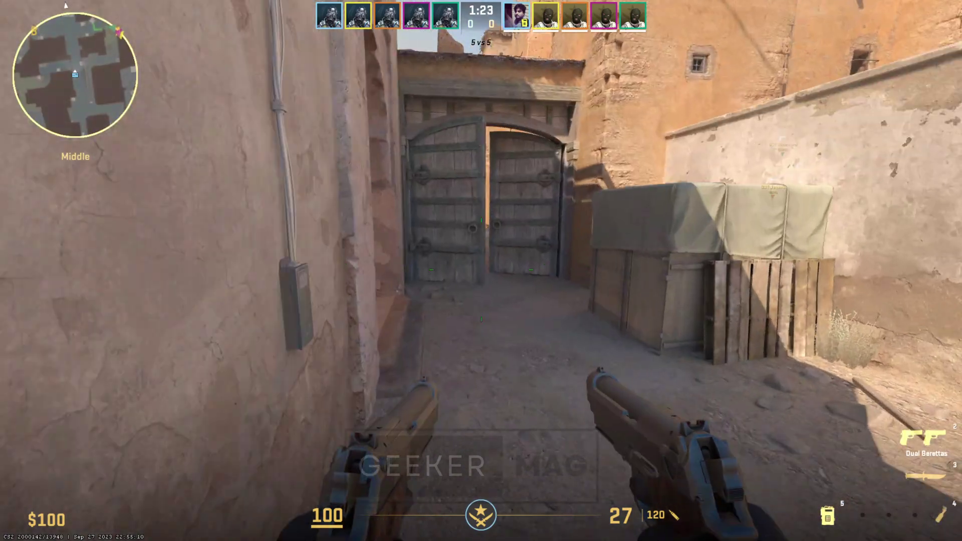
pyautogui.press('w')
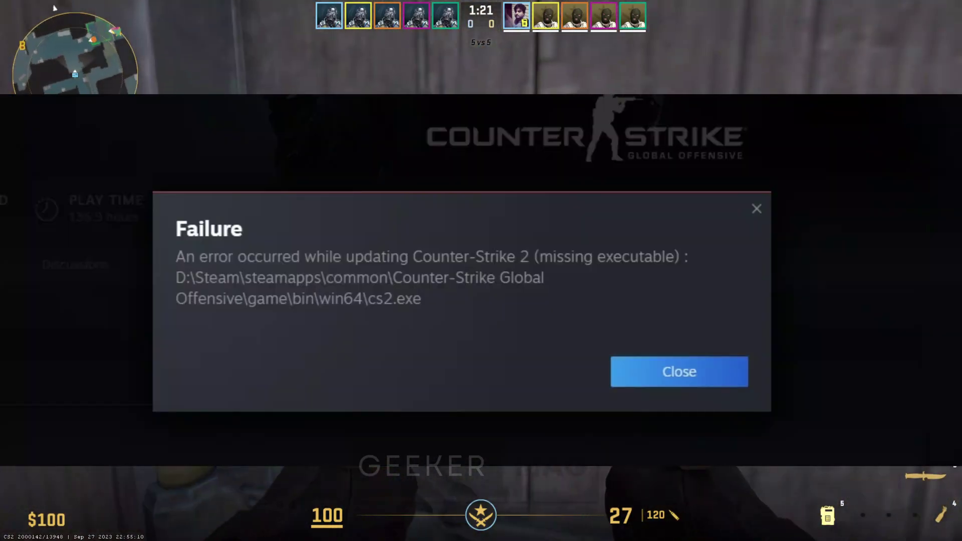
pyautogui.press('w')
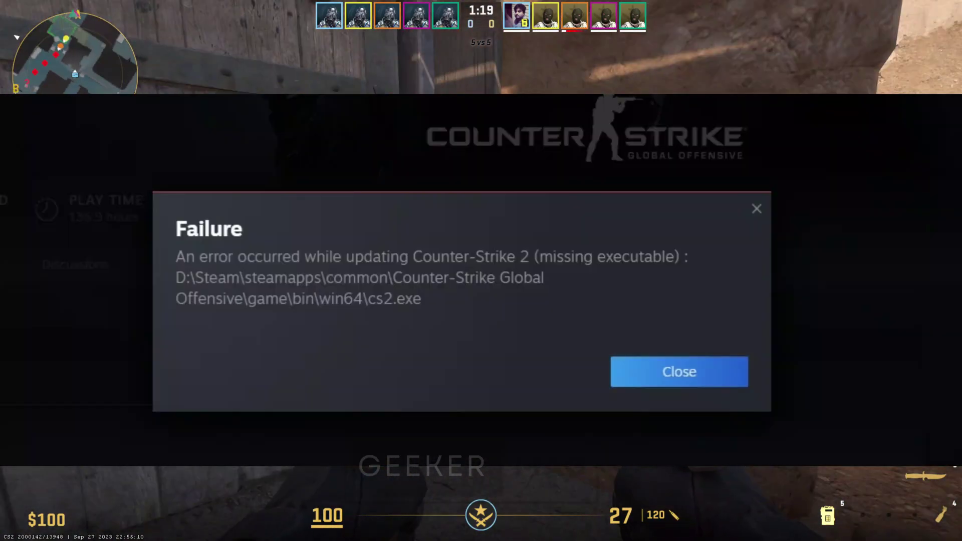
pyautogui.press('w')
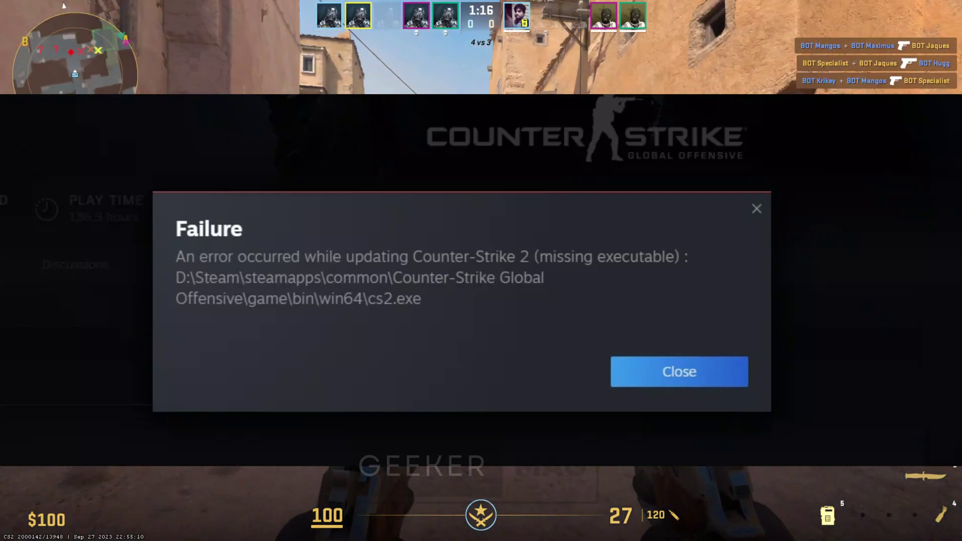
pyautogui.click(481, 271)
pyautogui.click(481, 270)
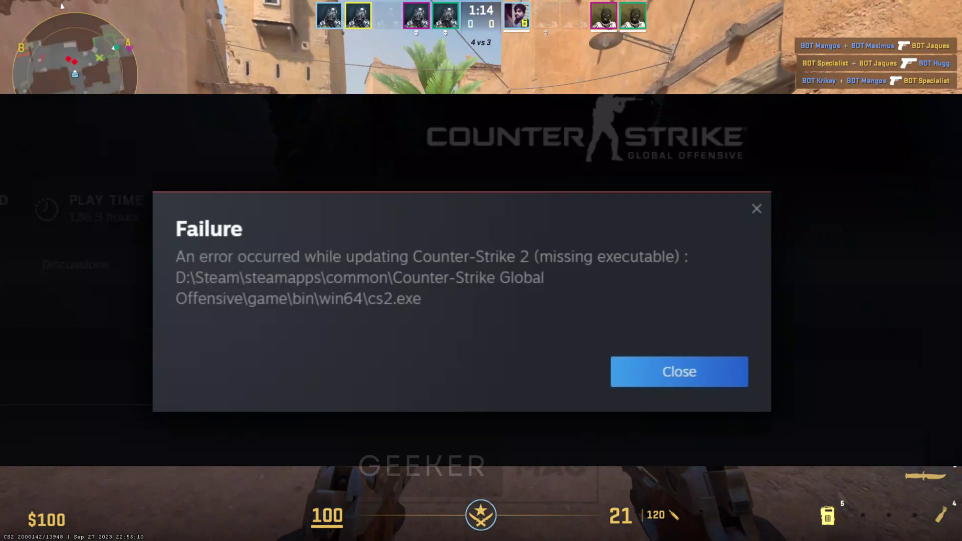
pyautogui.press('w')
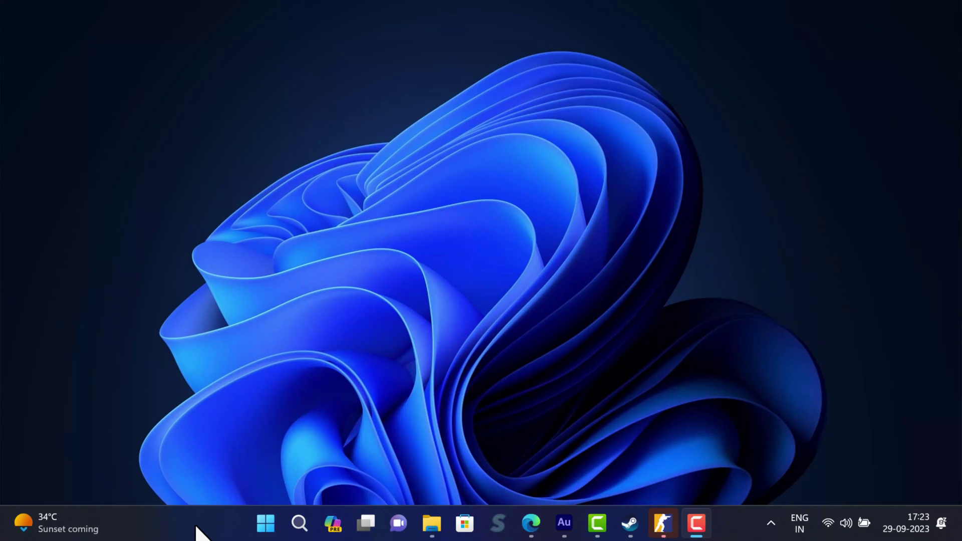
# Step: Open Task Manager and end the cs2 and Steam Client WebHelper tasks
pyautogui.rightClick(210, 535)
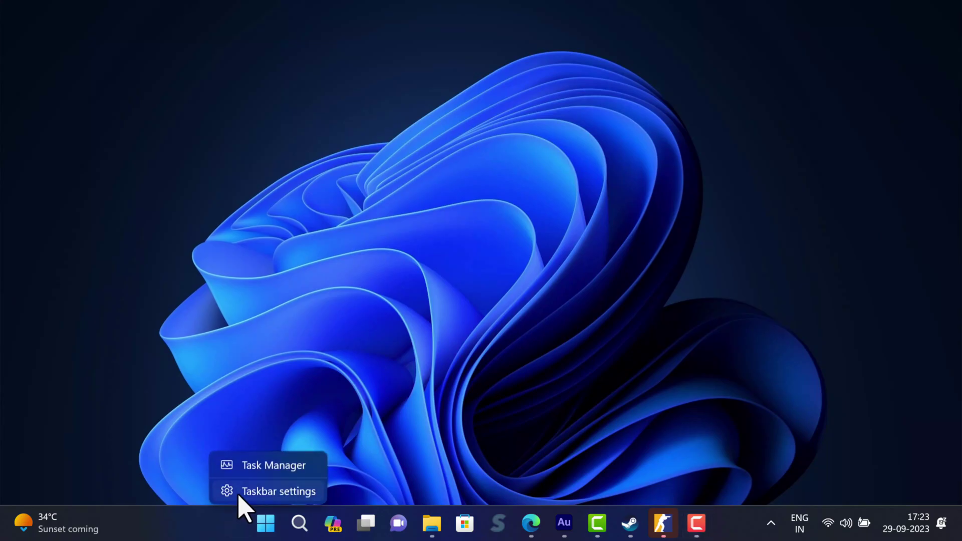
pyautogui.click(262, 465)
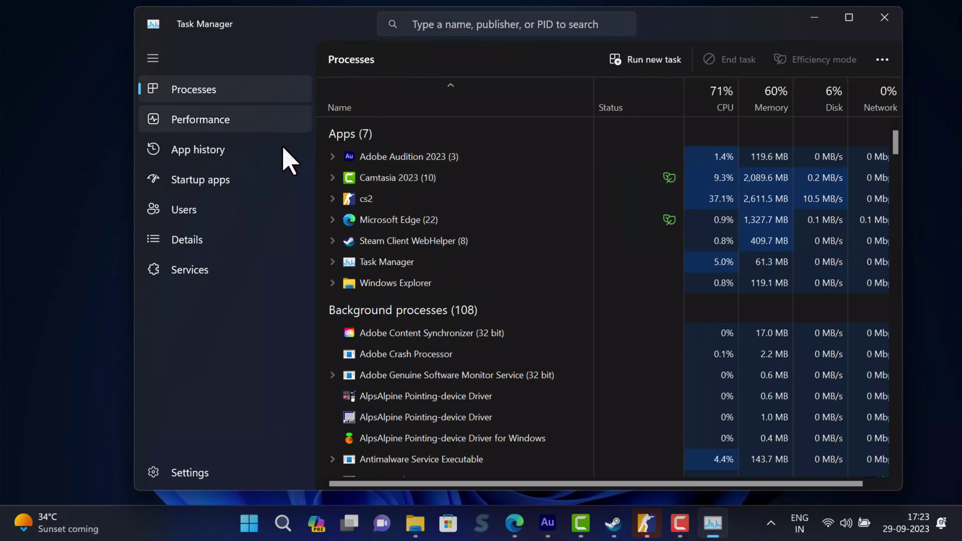
pyautogui.rightClick(414, 203)
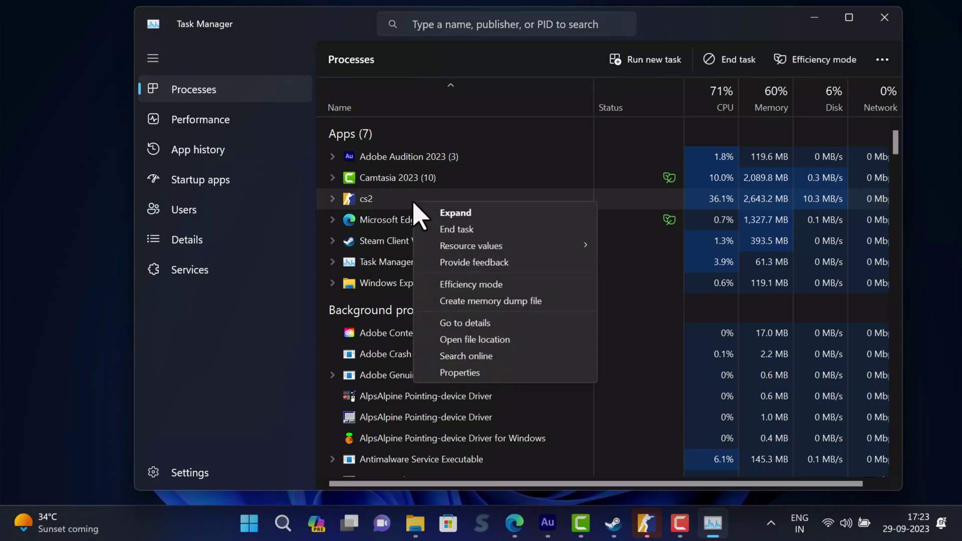
pyautogui.click(480, 231)
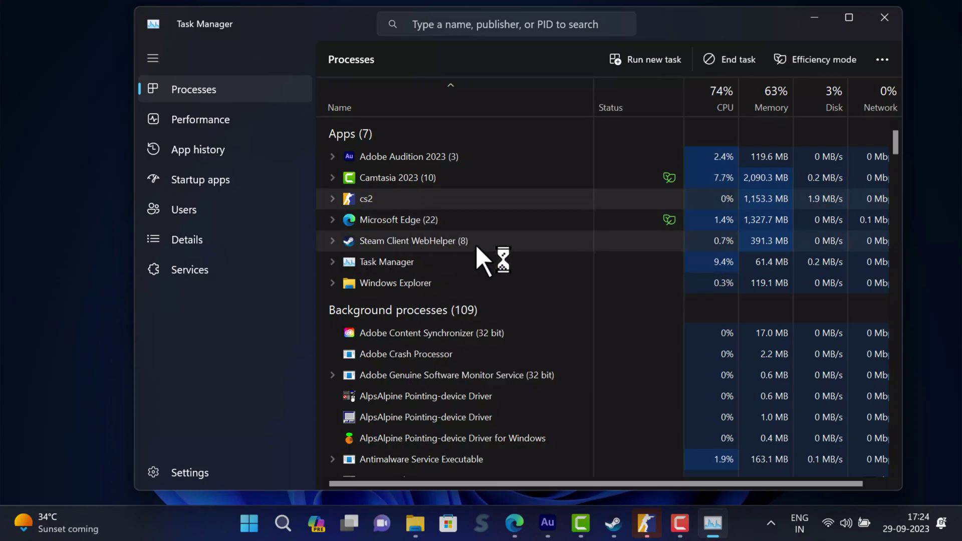
pyautogui.rightClick(481, 224)
pyautogui.click(516, 267)
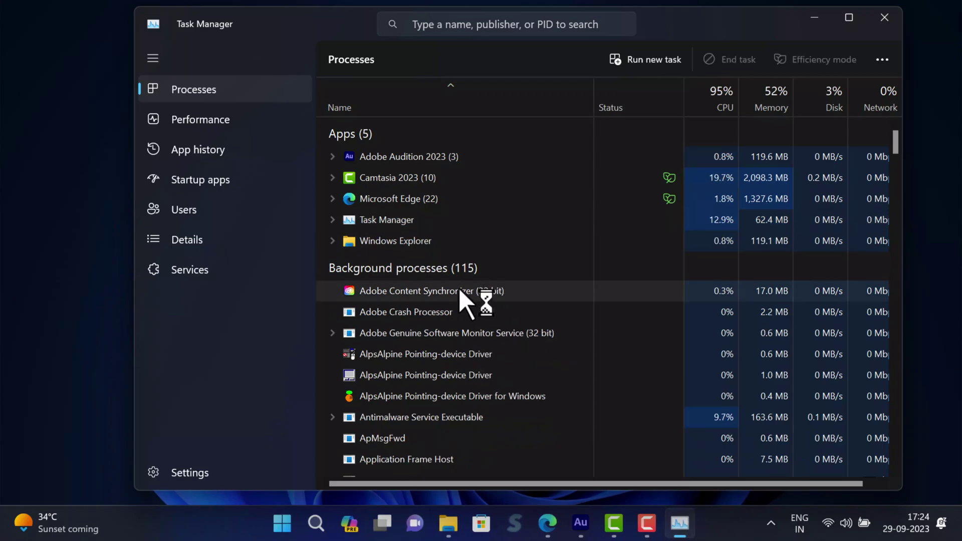
# Step: End the Steam (32 bit) background process and minimize Task Manager
pyautogui.scroll(-6, 458, 299)
pyautogui.scroll(-12, 459, 300)
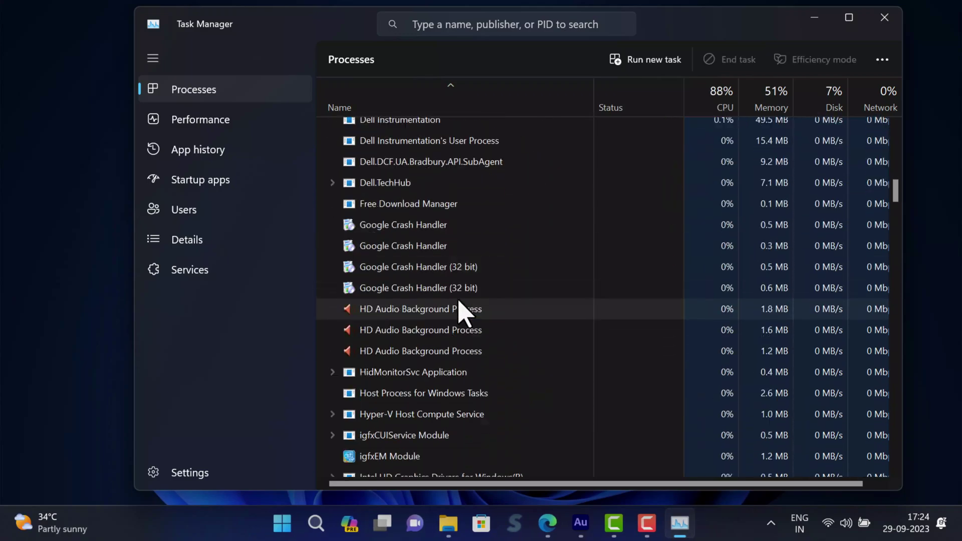
pyautogui.scroll(-7, 458, 307)
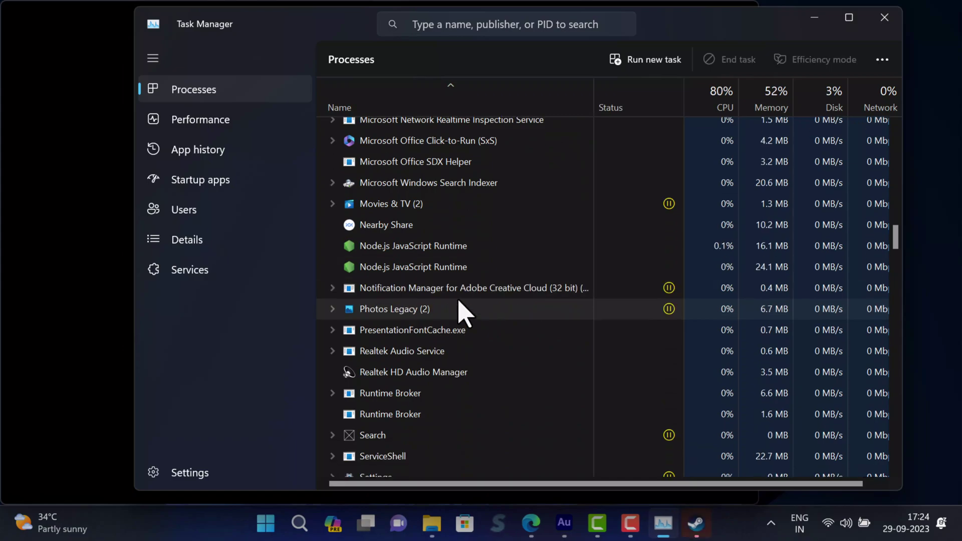
pyautogui.scroll(-3, 458, 305)
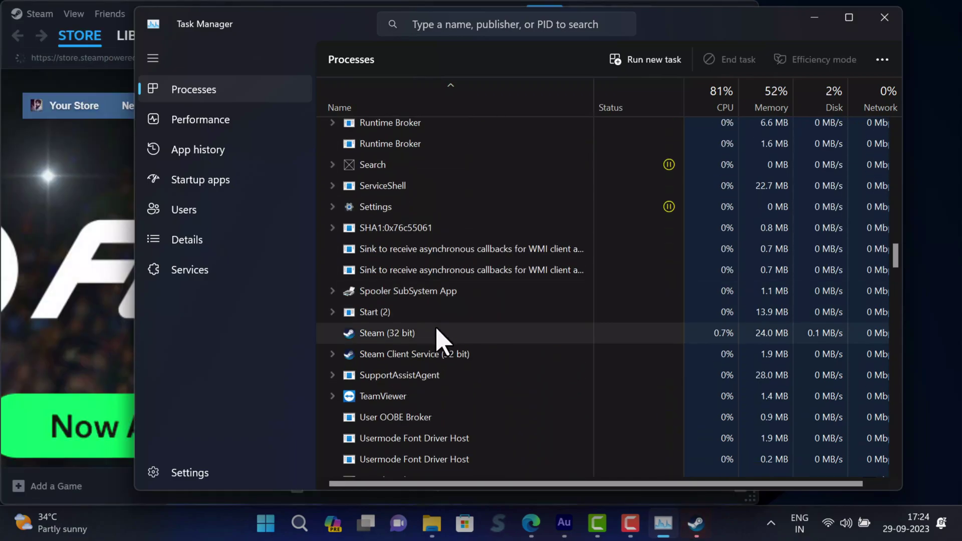
pyautogui.rightClick(444, 333)
pyautogui.click(454, 340)
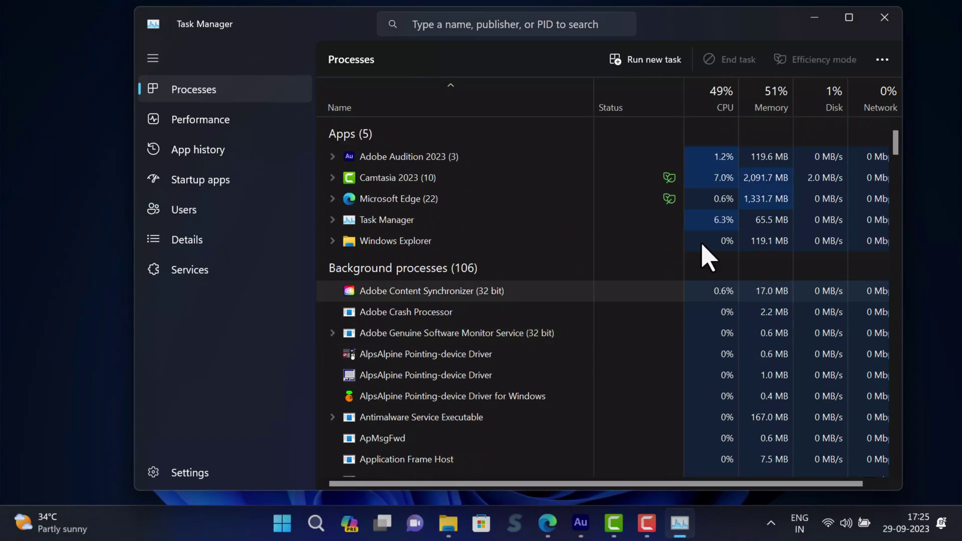
pyautogui.click(814, 18)
# Step: Open Steam from the system tray and launch Counter-Strike 2 from its library
pyautogui.click(772, 523)
pyautogui.click(712, 446)
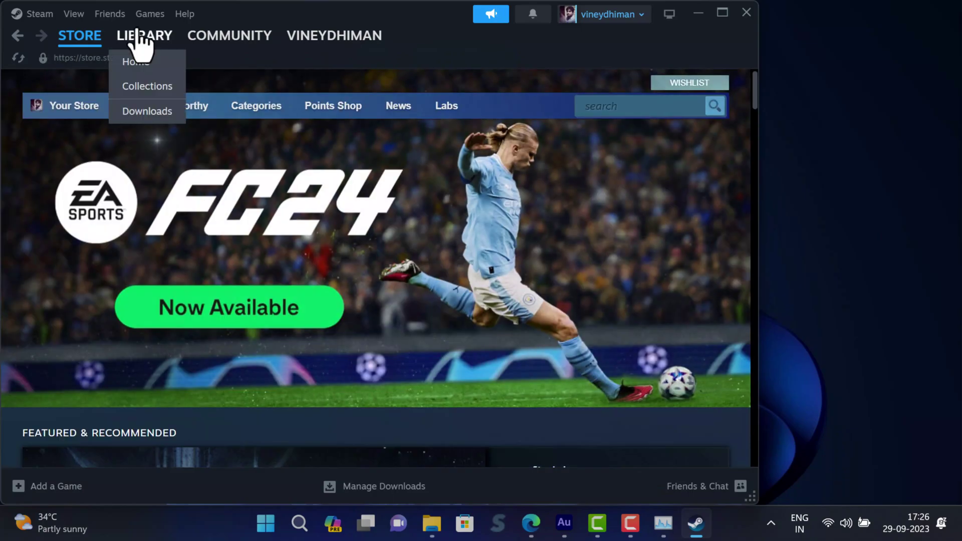
pyautogui.click(143, 38)
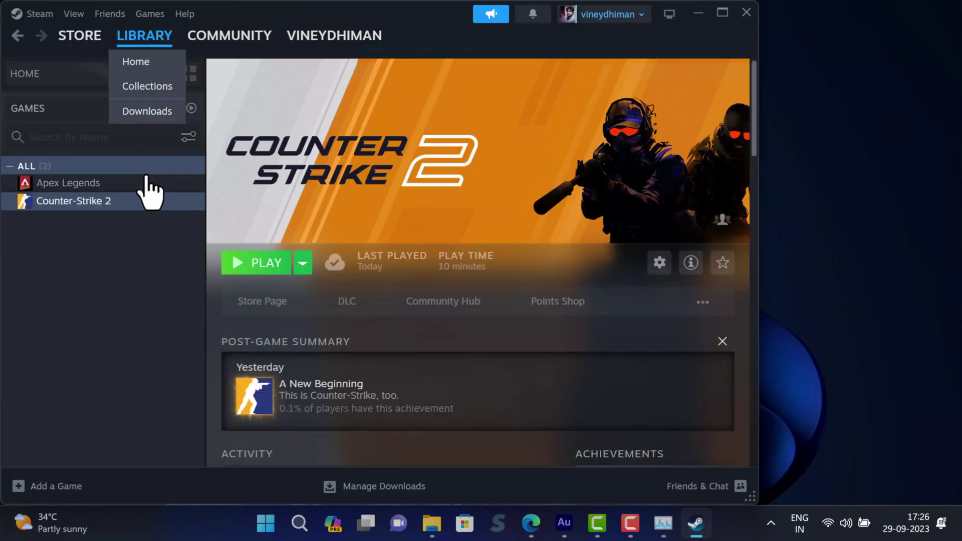
pyautogui.click(262, 270)
pyautogui.click(385, 390)
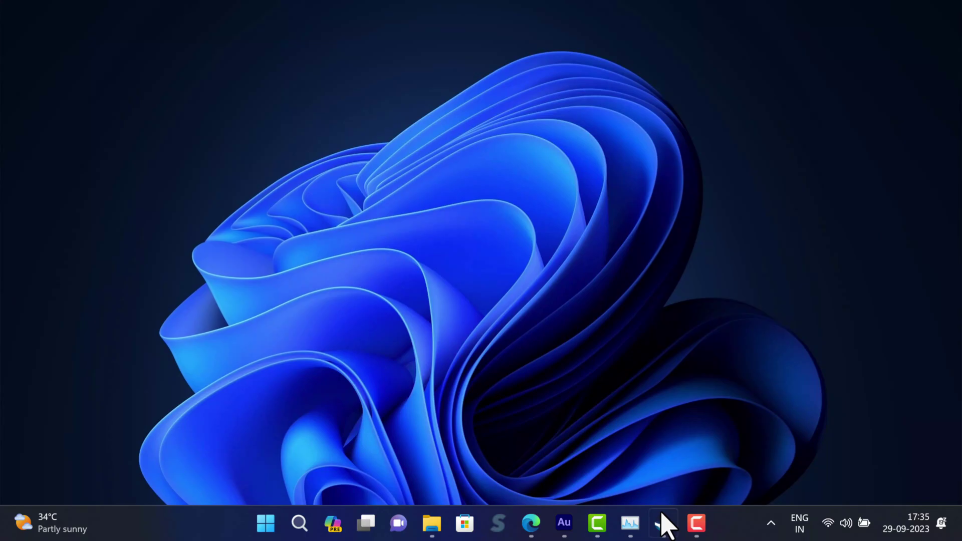
# Step: In Steam, verify the integrity of Counter-Strike 2's installed files through the game's properties, and relaunch the game
pyautogui.click(663, 524)
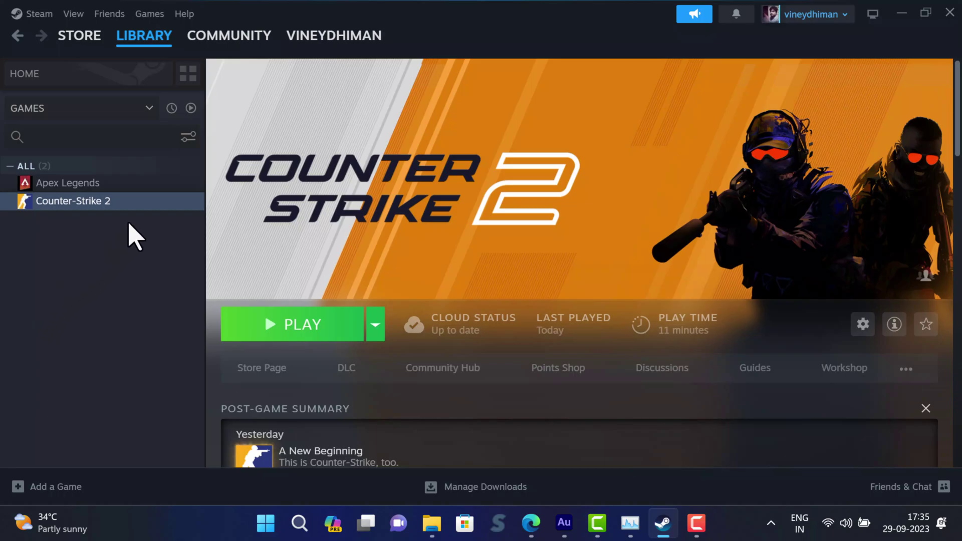
pyautogui.rightClick(145, 207)
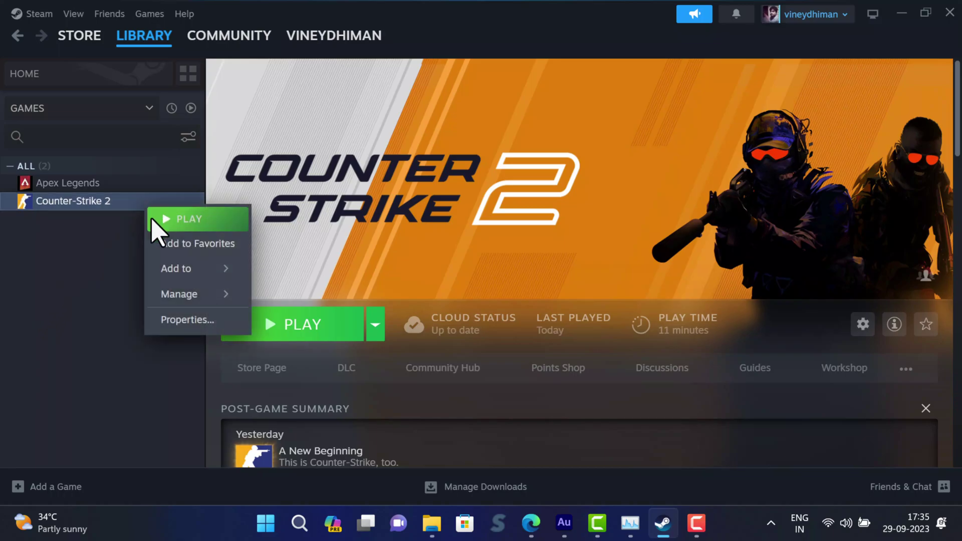
pyautogui.click(155, 328)
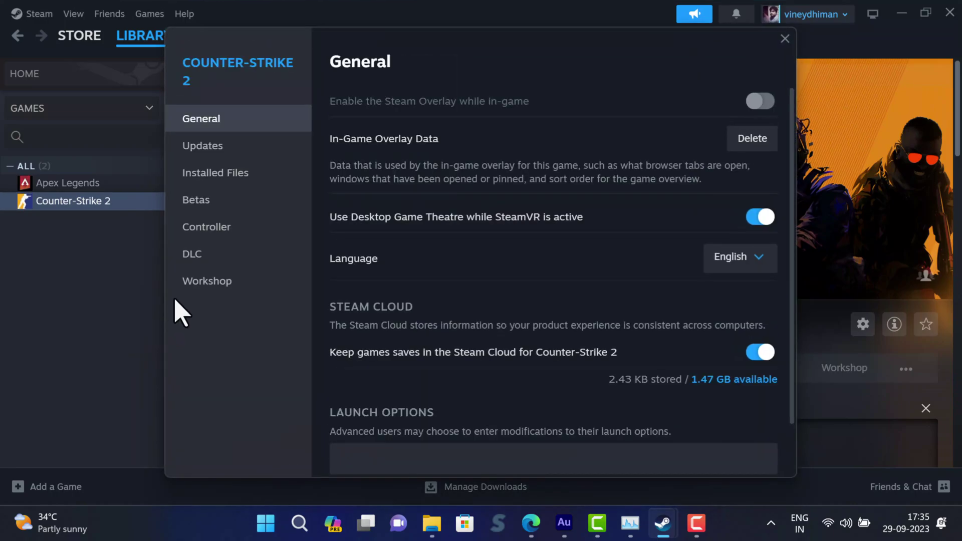
pyautogui.click(221, 181)
pyautogui.click(656, 207)
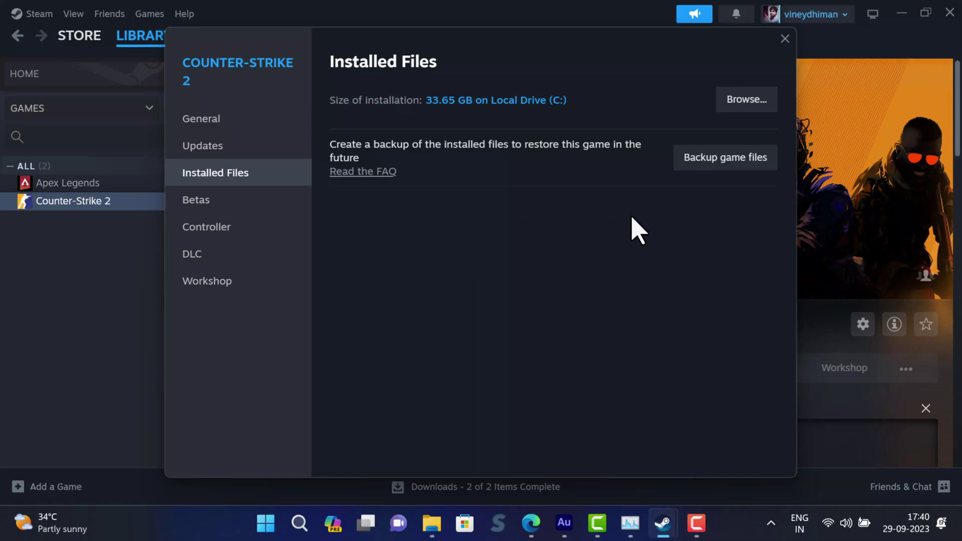
pyautogui.click(785, 39)
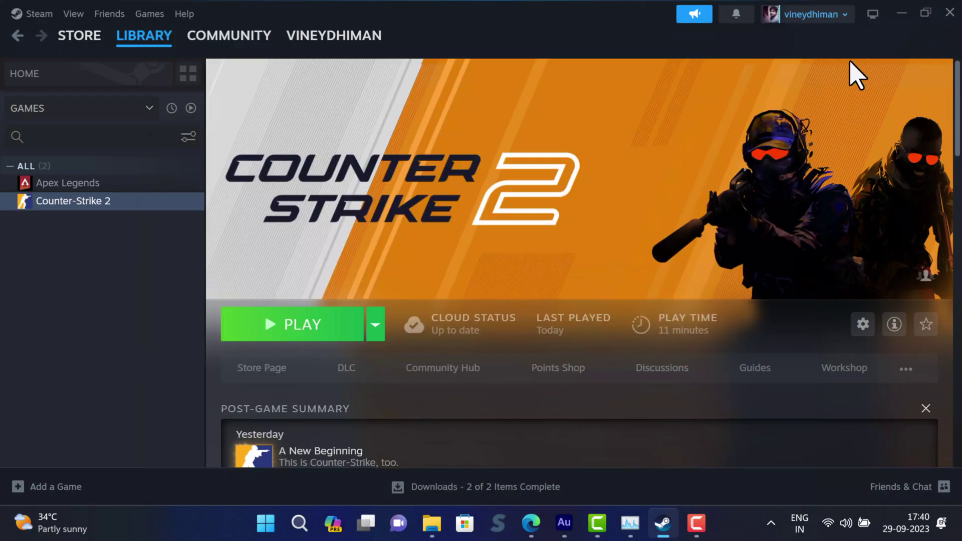
pyautogui.click(329, 325)
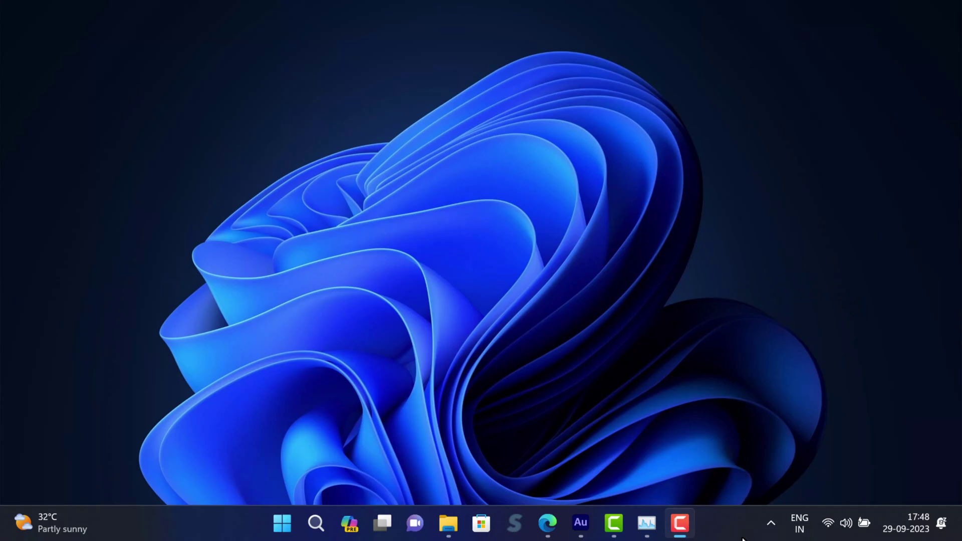
# Step: Exit Steam completely from its system tray entry
pyautogui.click(772, 525)
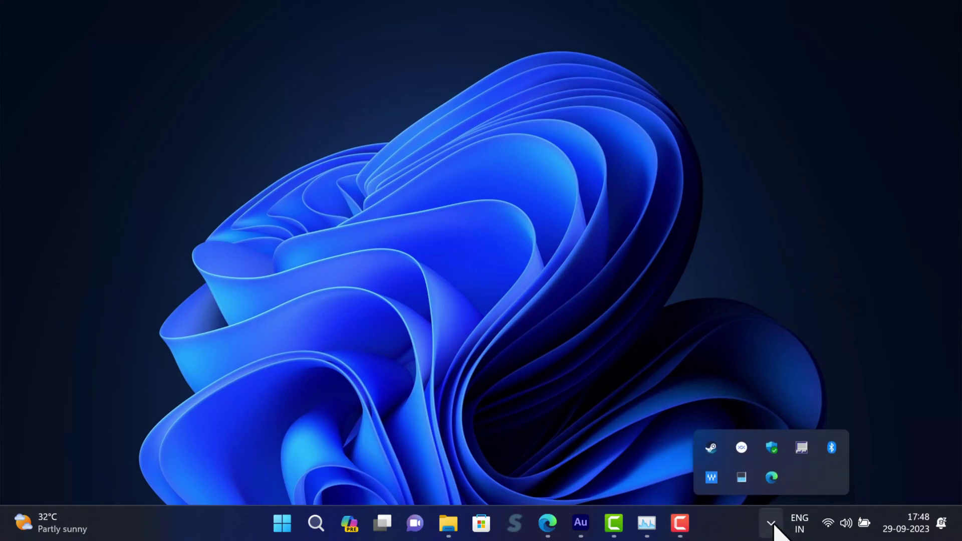
pyautogui.rightClick(712, 454)
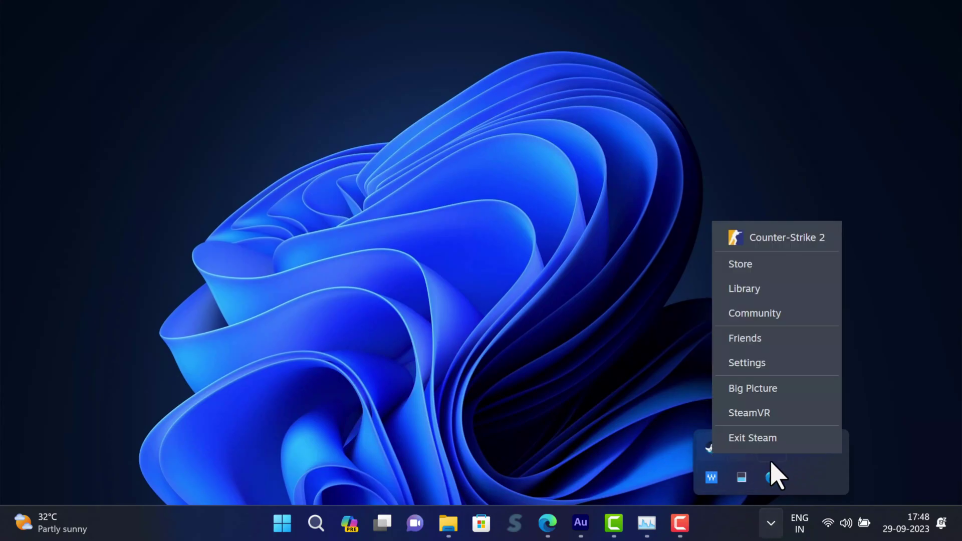
pyautogui.click(814, 445)
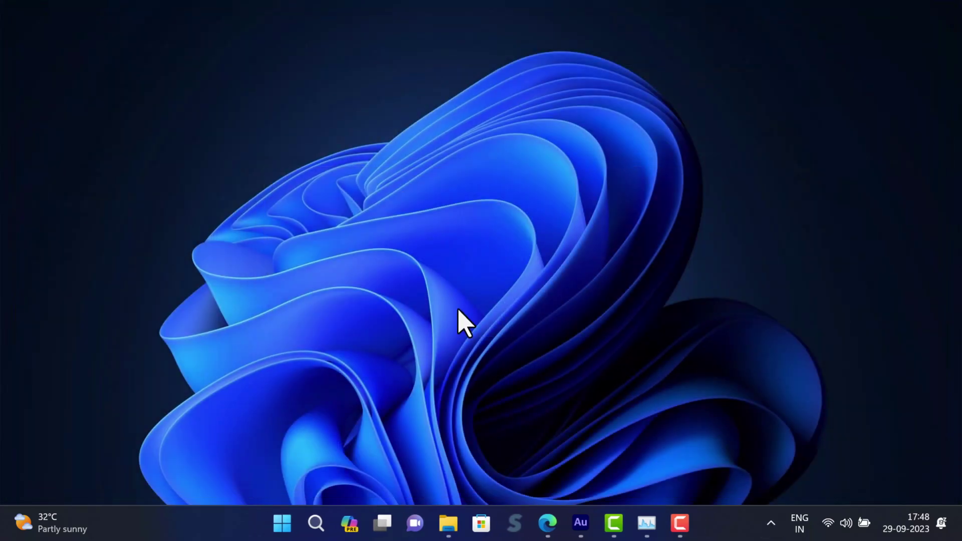
# Step: Search Windows for "steam", start the Steam app again and dismiss its startup pop-up
pyautogui.click(316, 523)
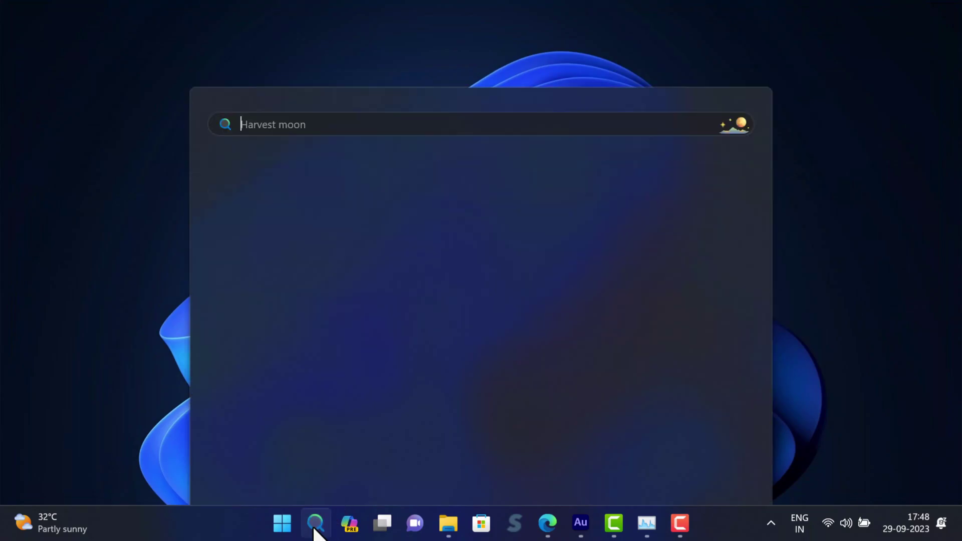
pyautogui.write('steam')
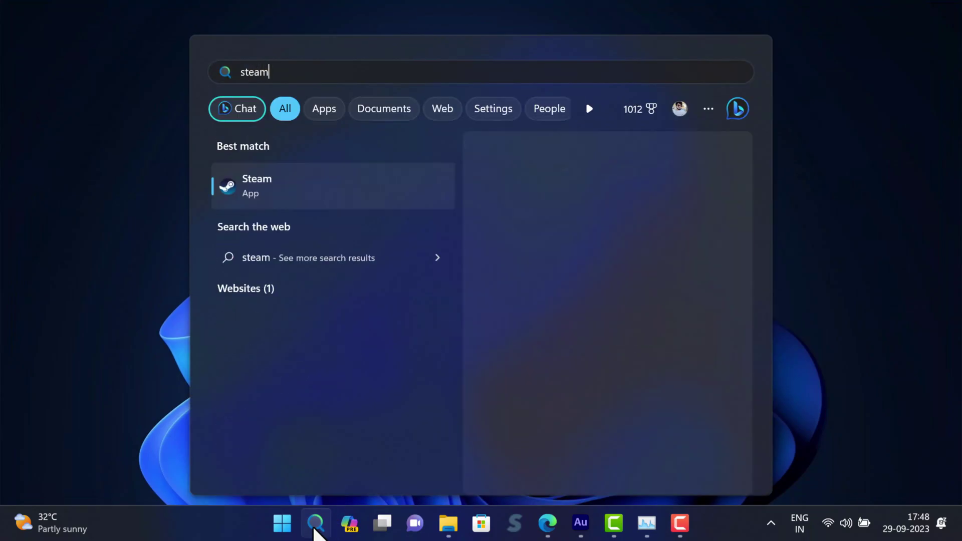
pyautogui.click(345, 185)
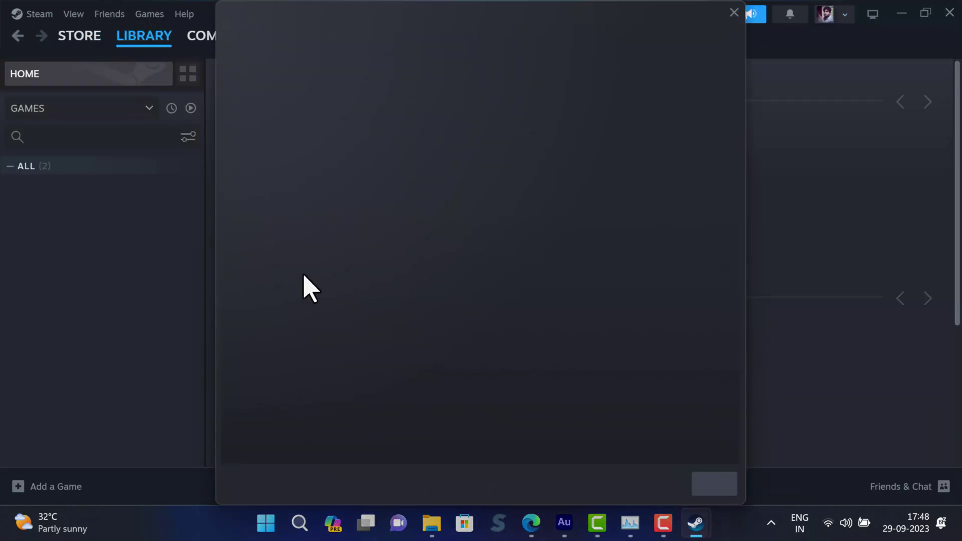
pyautogui.click(734, 12)
pyautogui.click(245, 231)
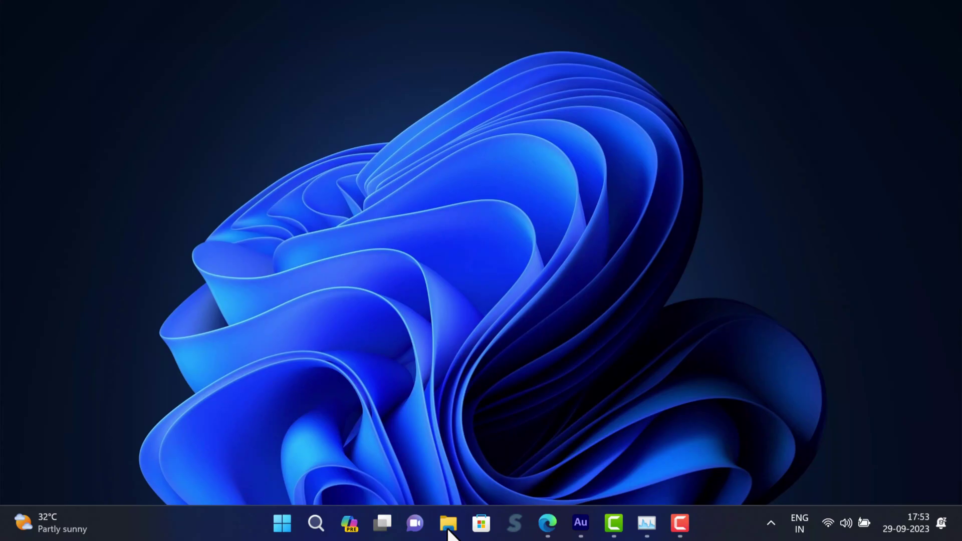
# Step: Switch to File Explorer and open the appcache folder under Program Files (x86) > Steam on Local Disk (C:)
pyautogui.click(448, 524)
pyautogui.scroll(-2, 101, 490)
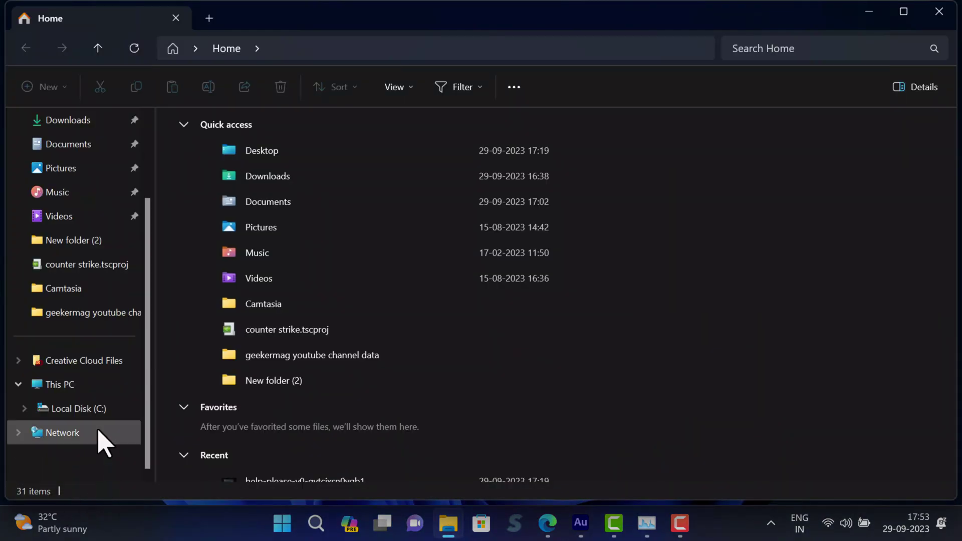
pyautogui.click(80, 408)
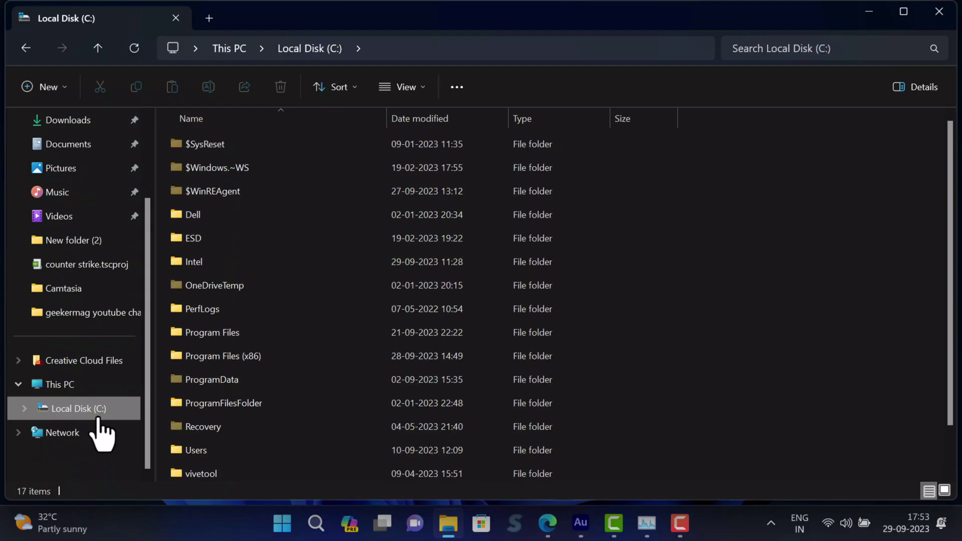
pyautogui.doubleClick(264, 361)
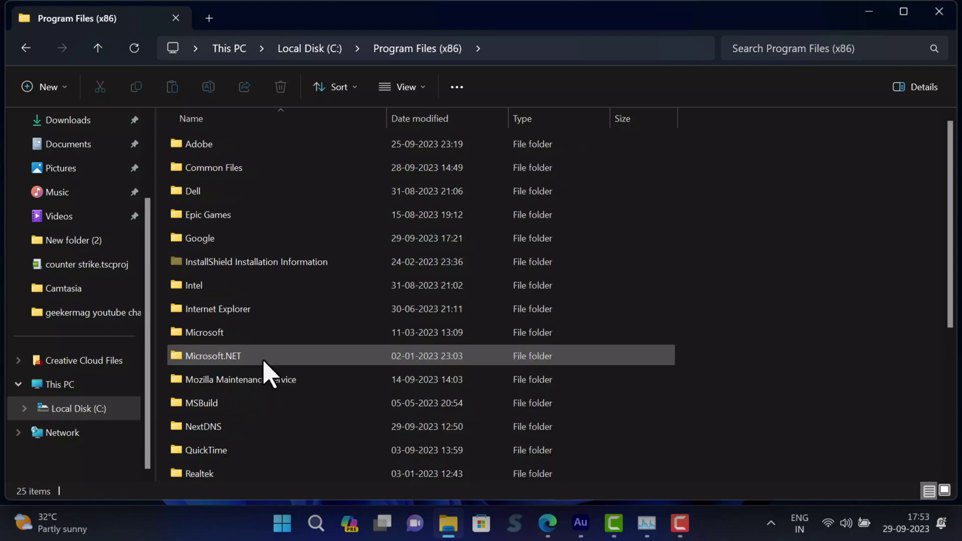
pyautogui.scroll(-3, 263, 376)
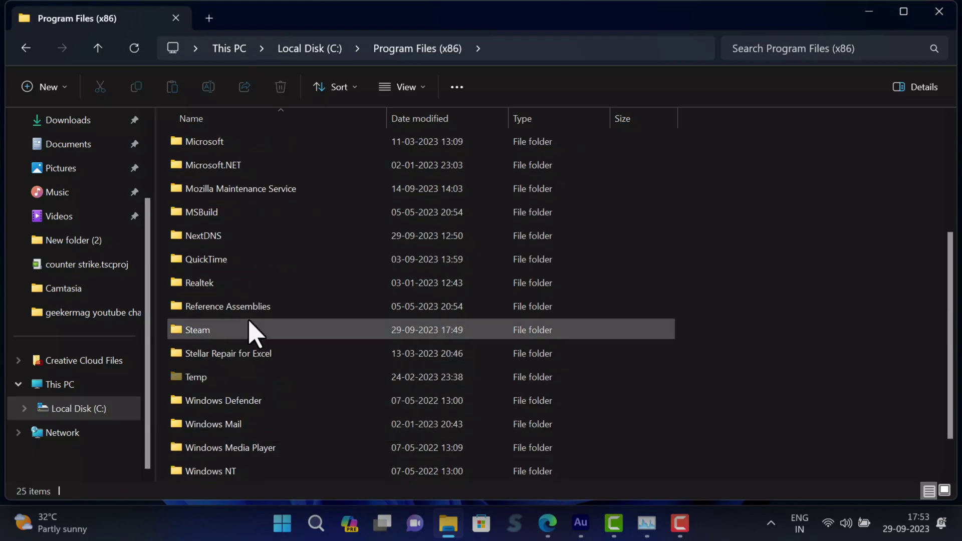
pyautogui.doubleClick(255, 331)
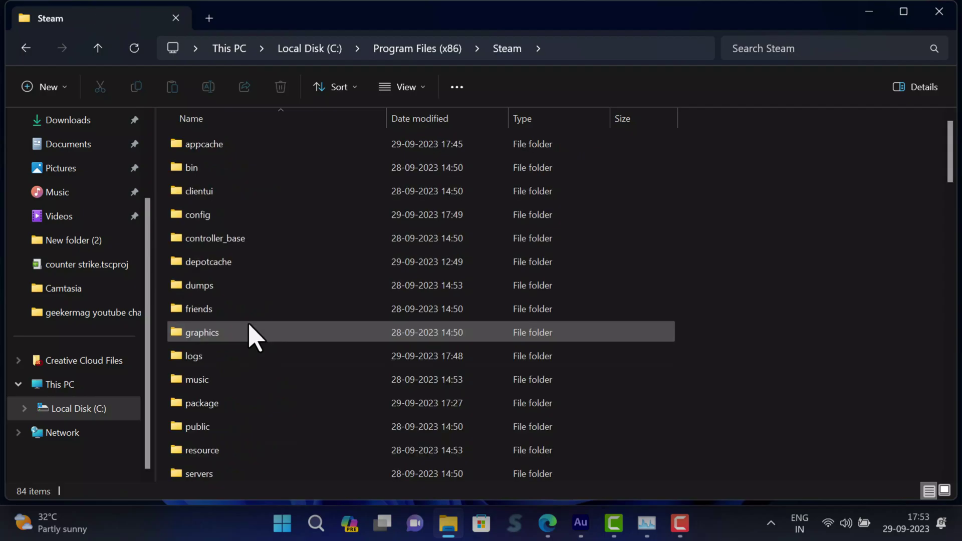
pyautogui.click(260, 147)
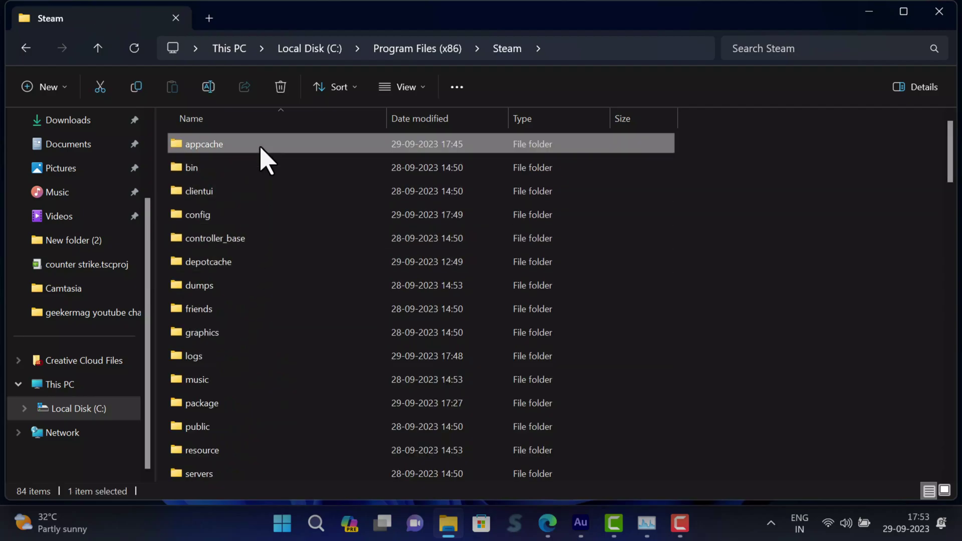
pyautogui.doubleClick(260, 147)
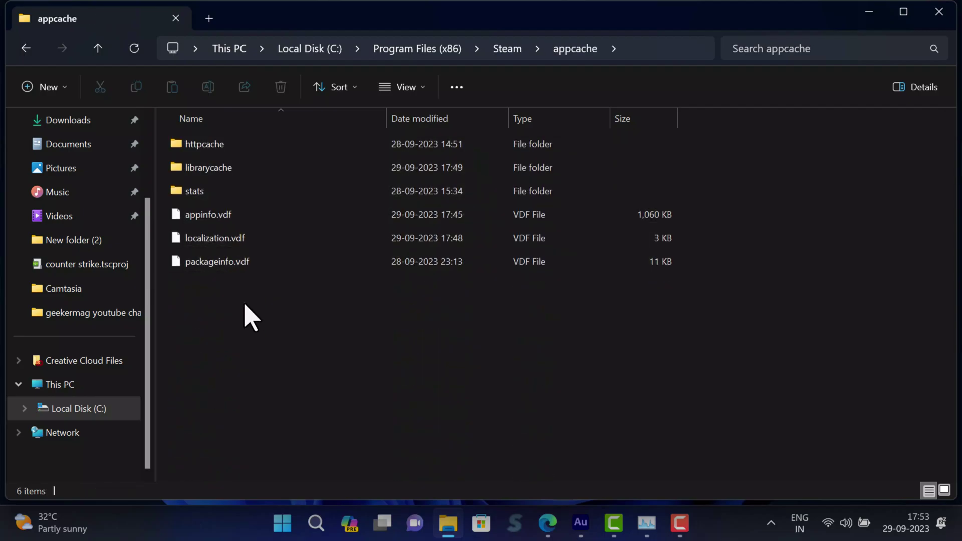
# Step: Delete all the folders and VDF files inside Steam's appcache folder
pyautogui.moveTo(243, 311); pyautogui.dragTo(239, 144)
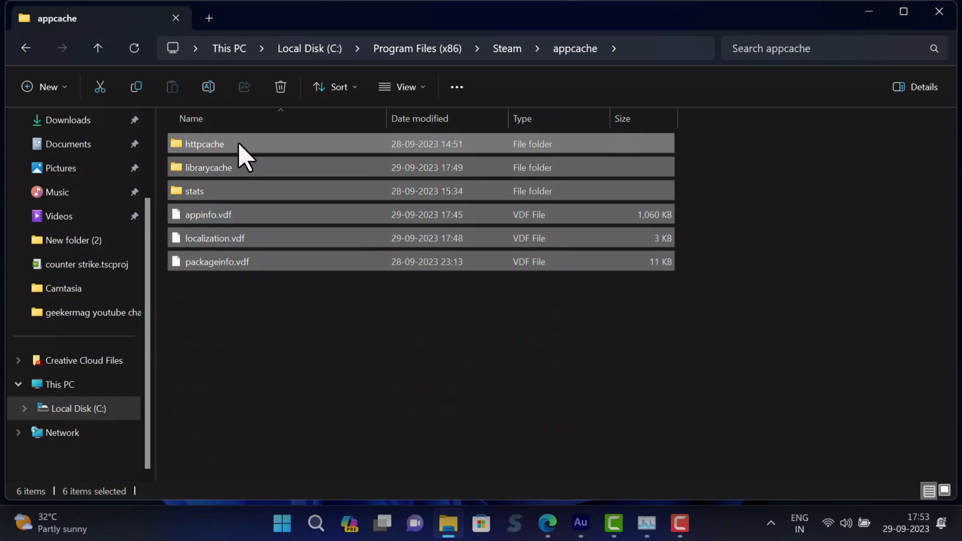
pyautogui.rightClick(239, 143)
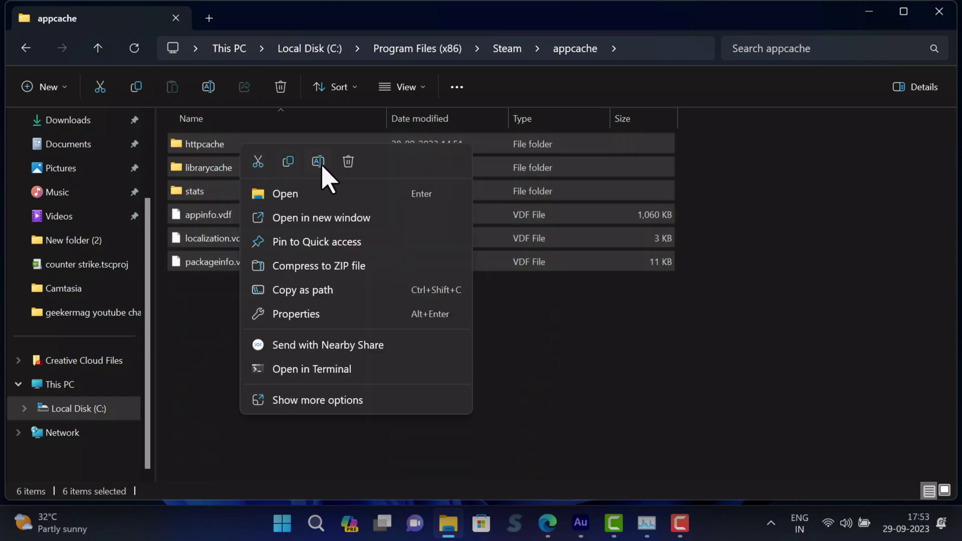
pyautogui.click(350, 160)
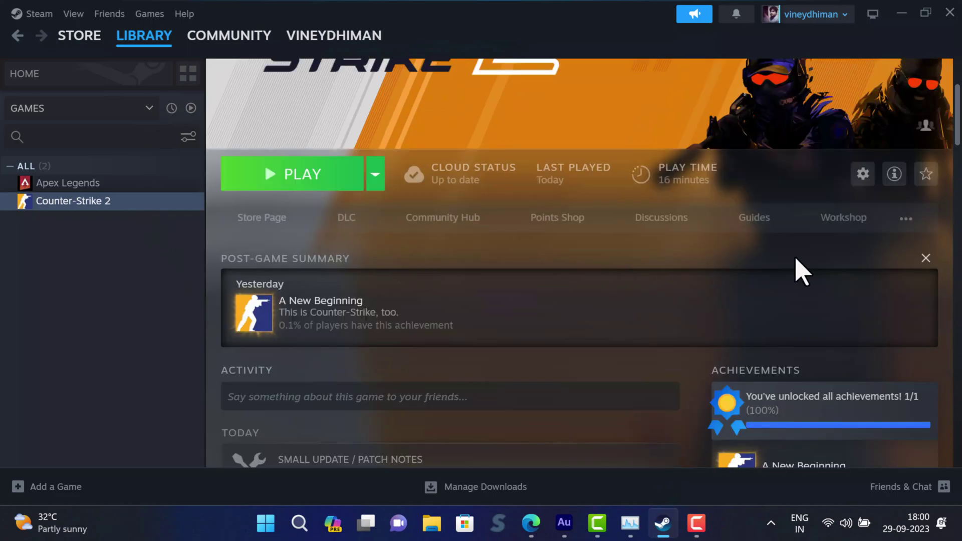
# Step: In Steam, look at the Manage options for Counter-Strike 2, where Uninstall is offered, and close them without choosing any
pyautogui.click(858, 181)
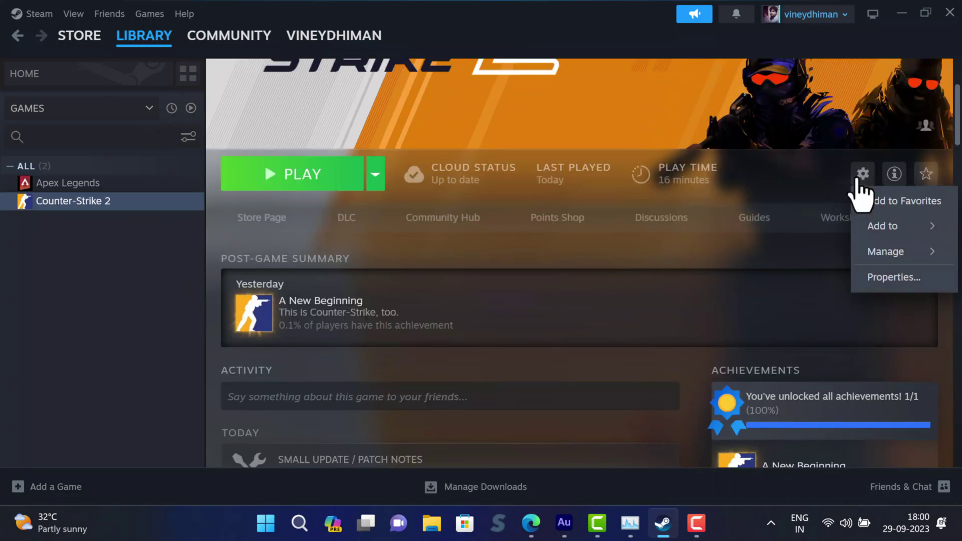
pyautogui.moveTo(865, 258)
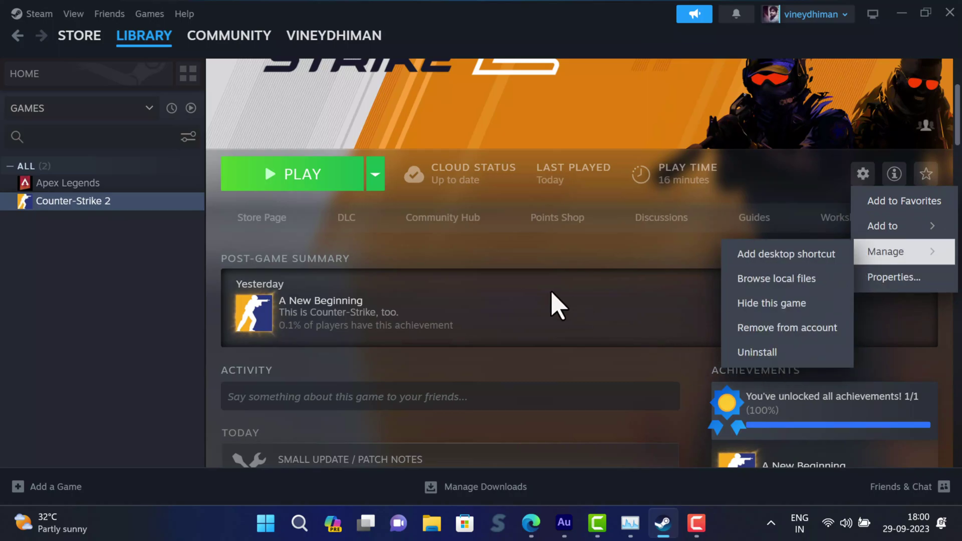
pyautogui.click(489, 201)
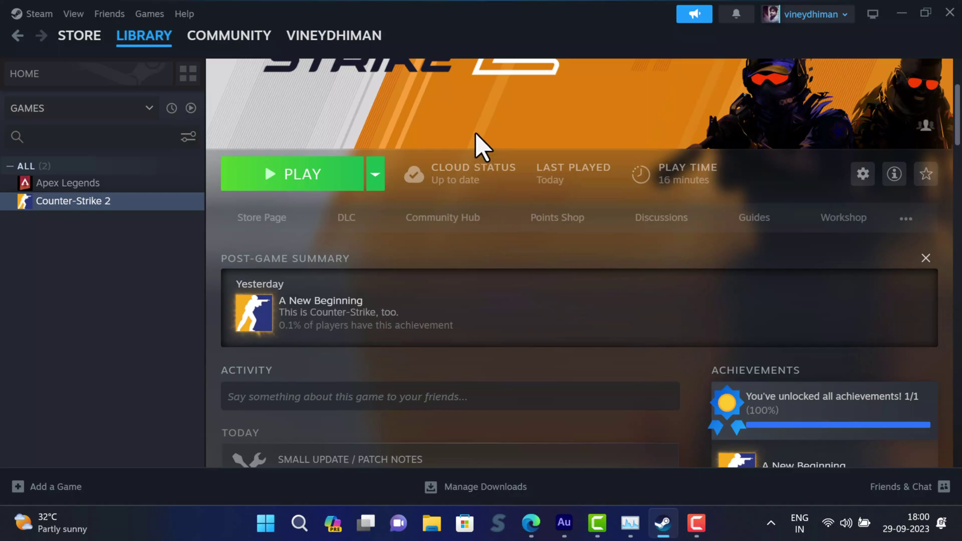